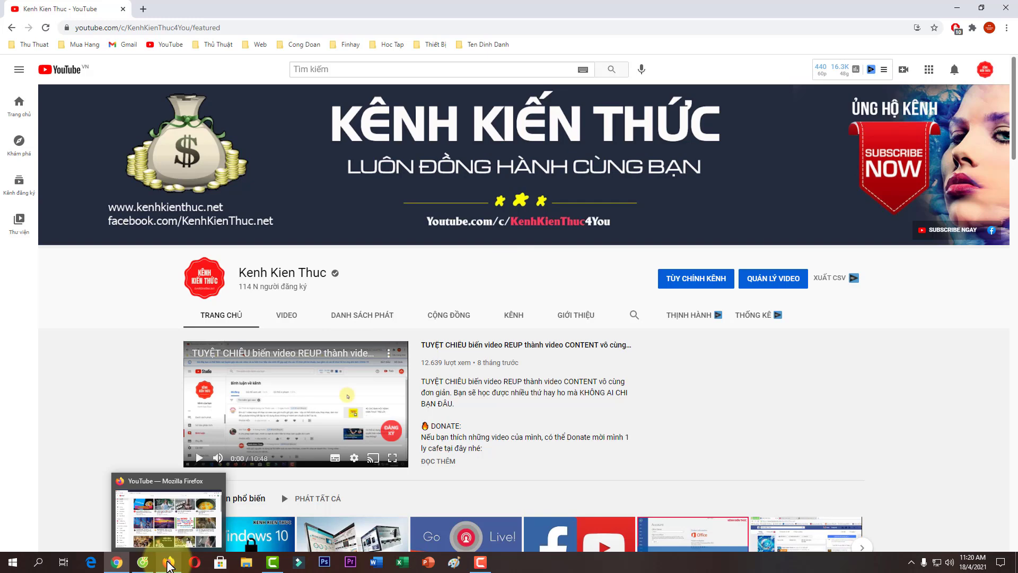
Step: Switch to Firefox and open YouTube Studio for the signed-in channel
{"action": "left_click", "coordinate": [169, 563]}
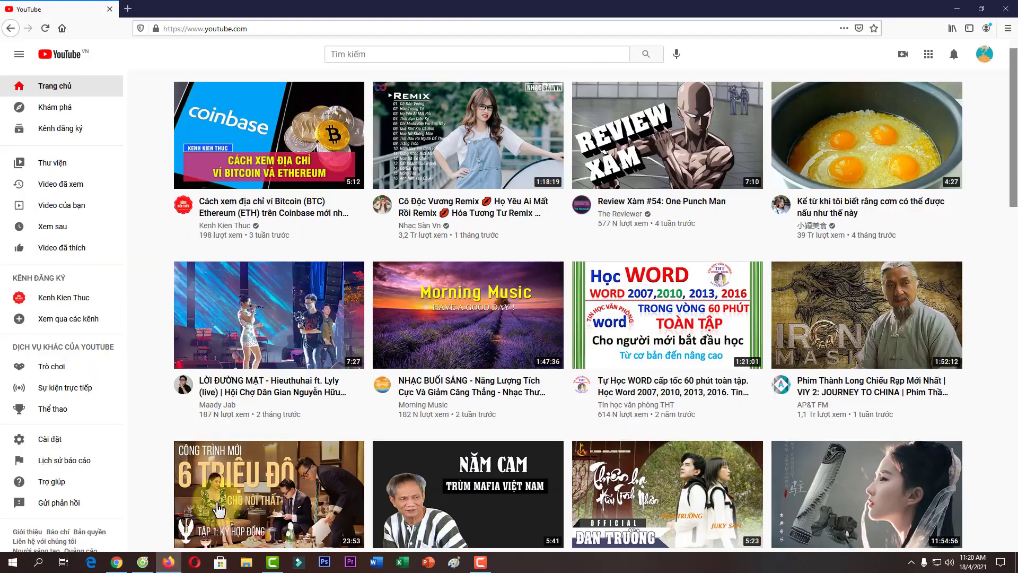
{"action": "left_click", "coordinate": [986, 55]}
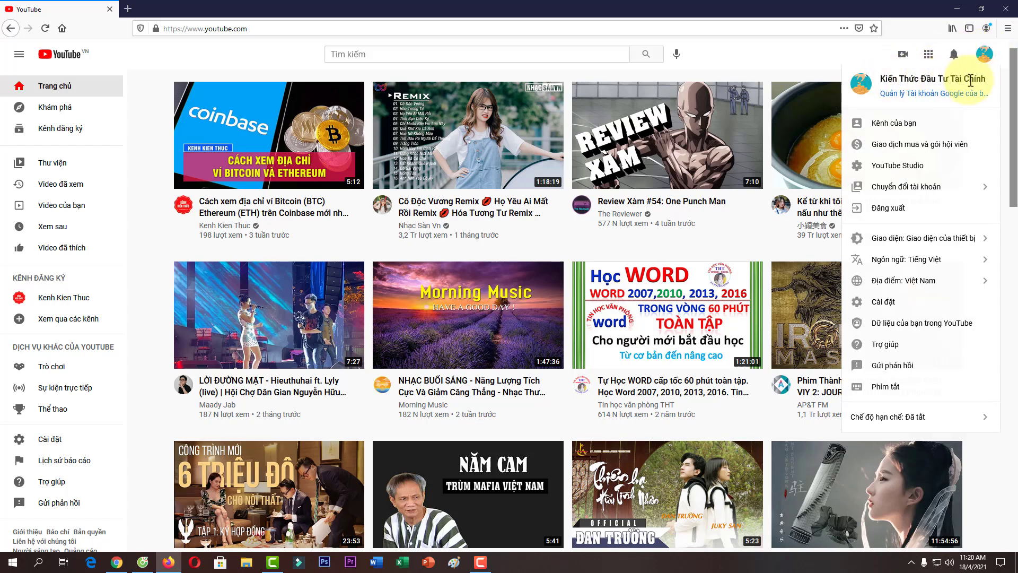
{"action": "left_click", "coordinate": [850, 56]}
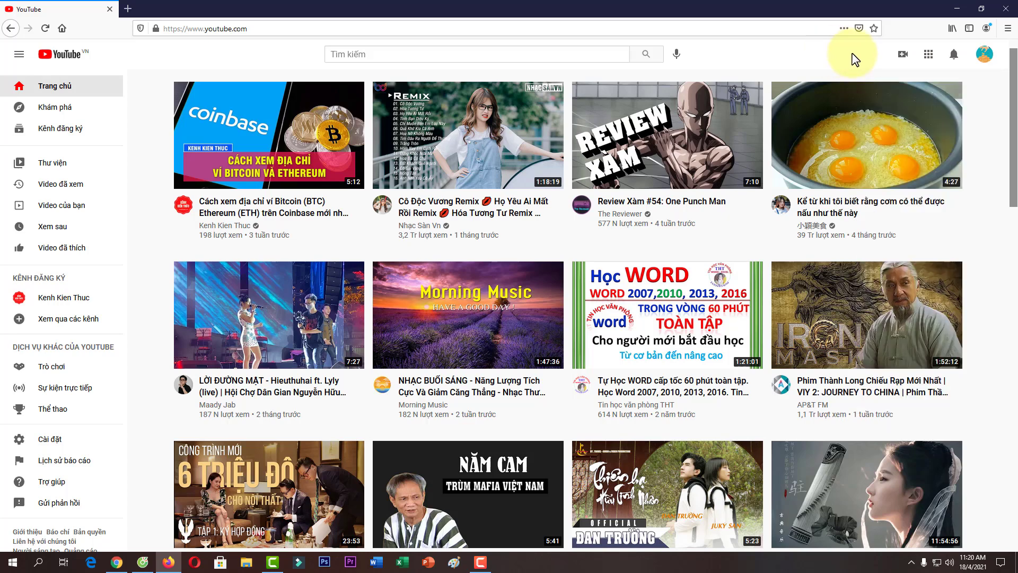
{"action": "left_click", "coordinate": [986, 60]}
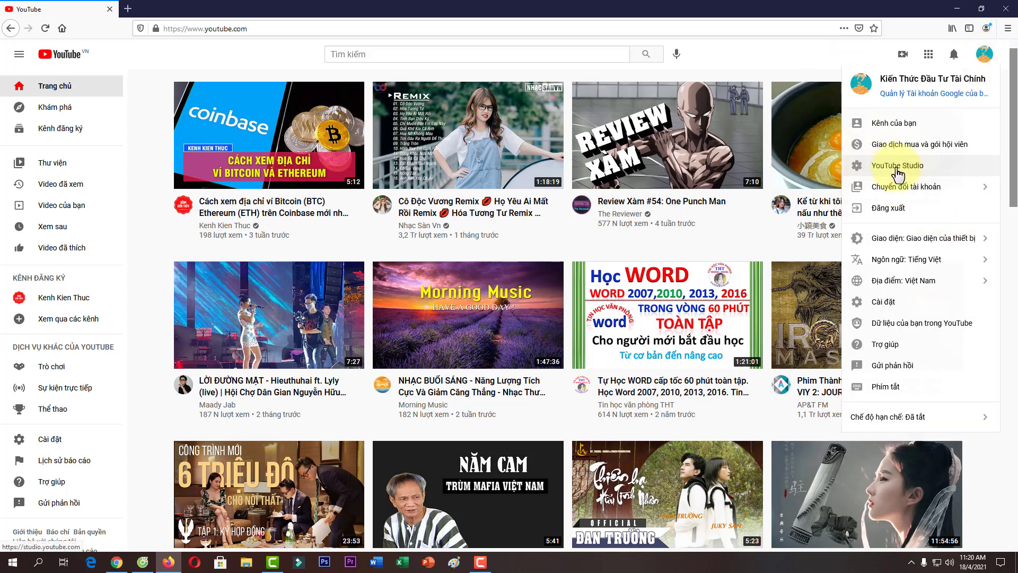
{"action": "left_click", "coordinate": [931, 174]}
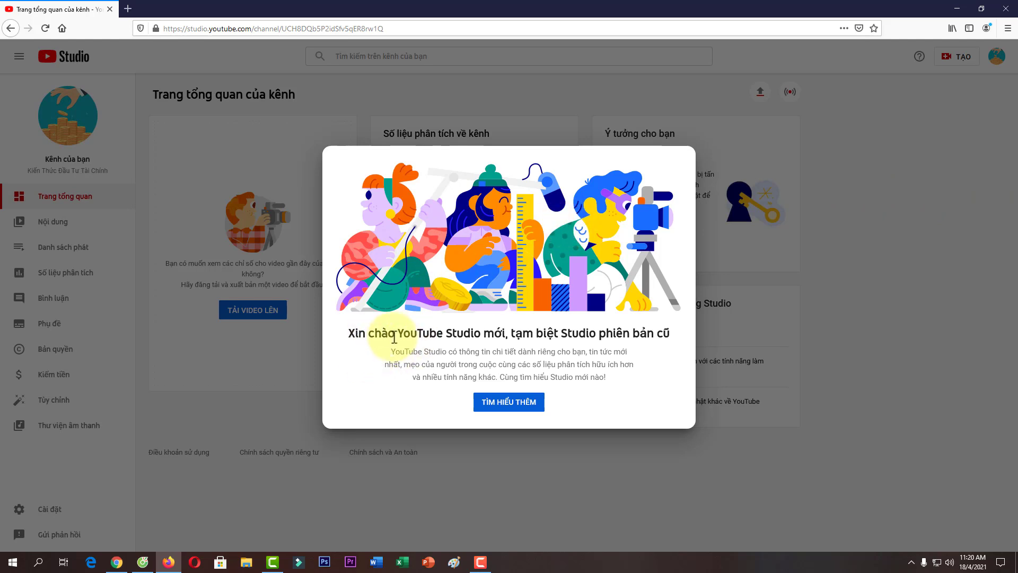
Step: Read the new YouTube Studio welcome message and open its introduction video
{"action": "left_click_drag", "start_coordinate": [397, 333], "coordinate": [482, 333]}
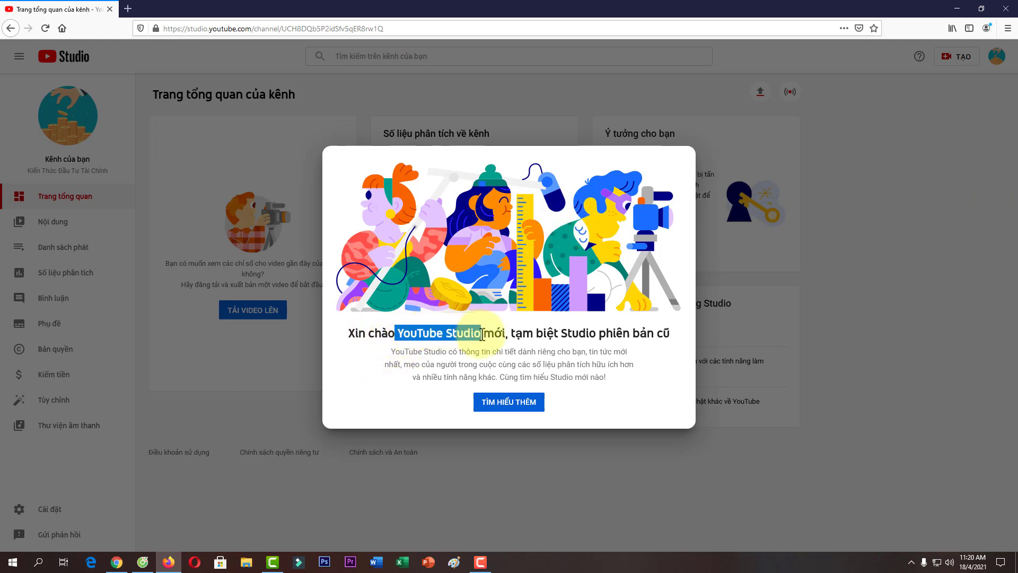
{"action": "left_click_drag", "start_coordinate": [561, 333], "coordinate": [683, 338]}
{"action": "left_click", "coordinate": [566, 333]}
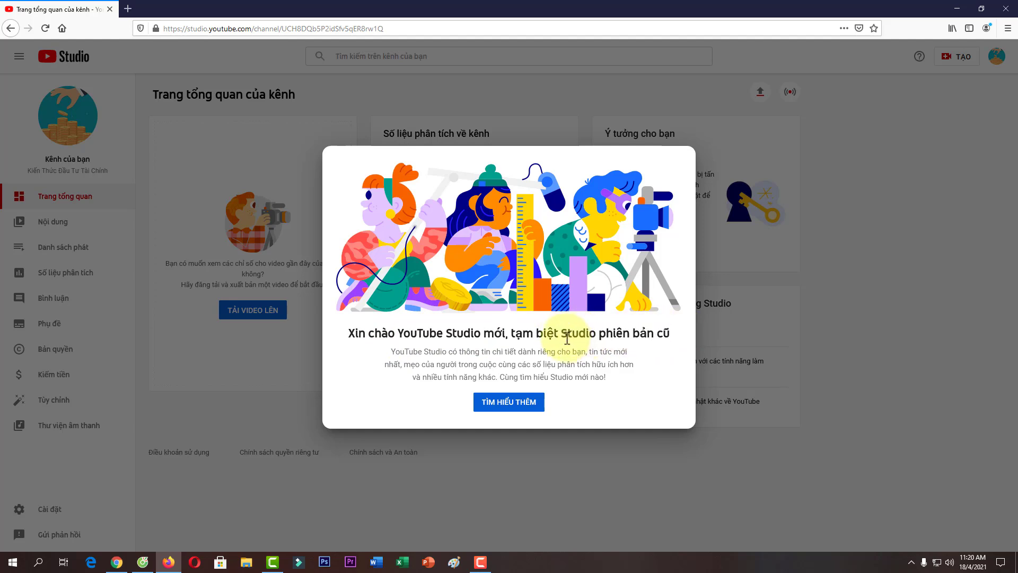
{"action": "left_click", "coordinate": [515, 410]}
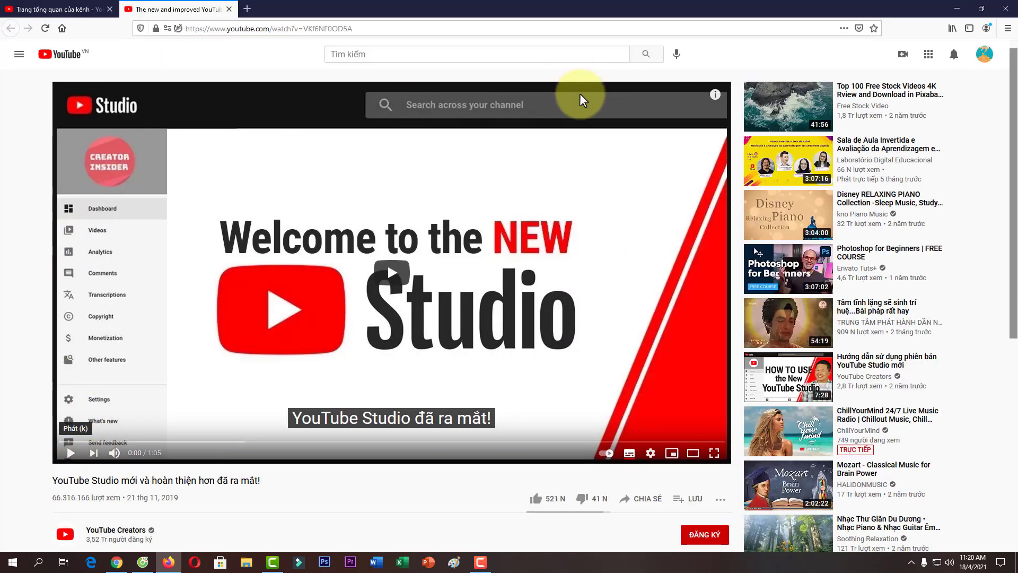
Step: Look over the introduction video's page, close it, and open the channel's Tùy chỉnh page in YouTube Studio
{"action": "scroll", "coordinate": [423, 341], "scroll_direction": "down", "scroll_amount": 3}
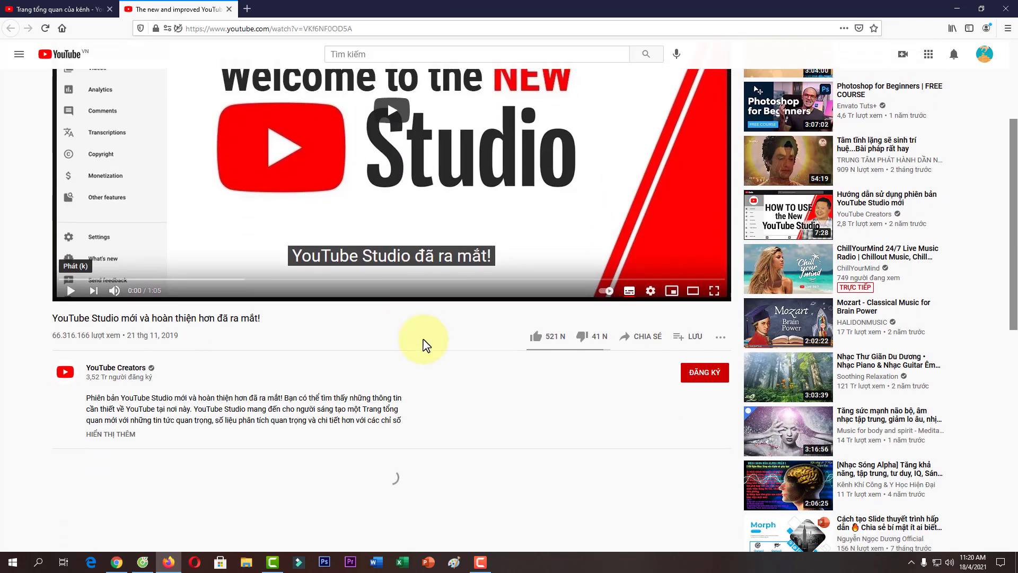
{"action": "scroll", "coordinate": [422, 364], "scroll_direction": "up", "scroll_amount": 3}
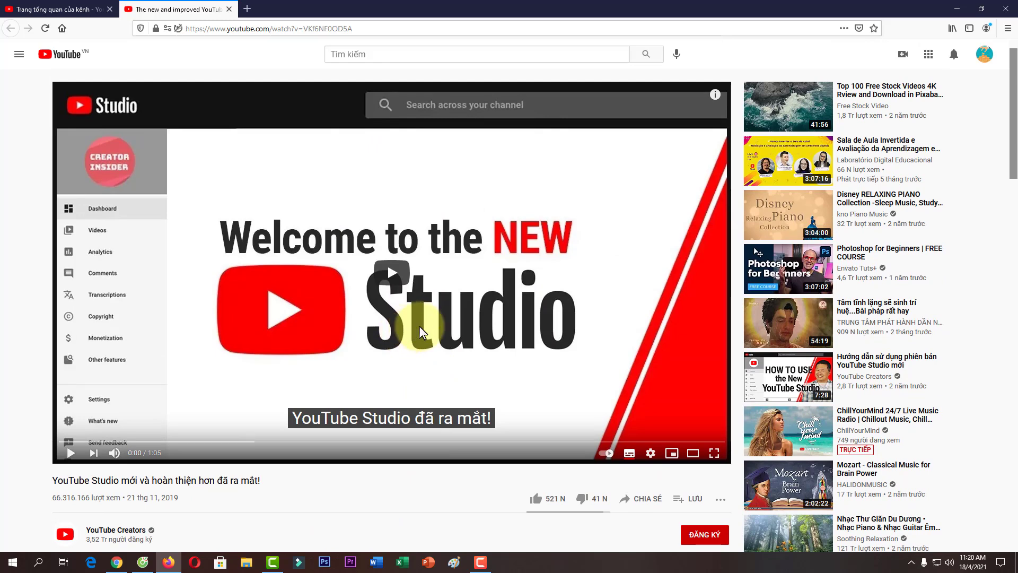
{"action": "scroll", "coordinate": [421, 331], "scroll_direction": "down", "scroll_amount": 3}
{"action": "scroll", "coordinate": [419, 342], "scroll_direction": "up", "scroll_amount": 3}
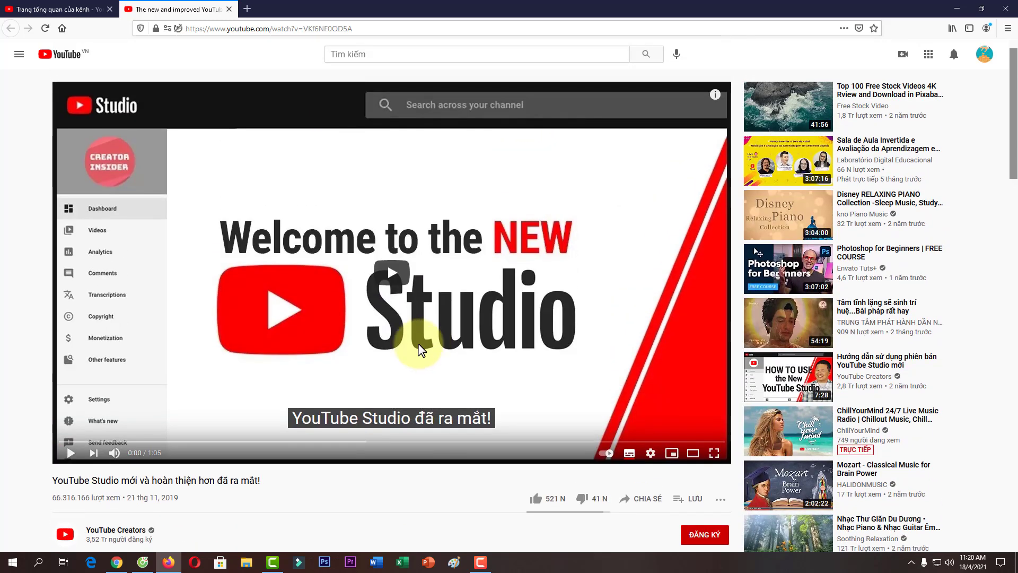
{"action": "left_click", "coordinate": [230, 10]}
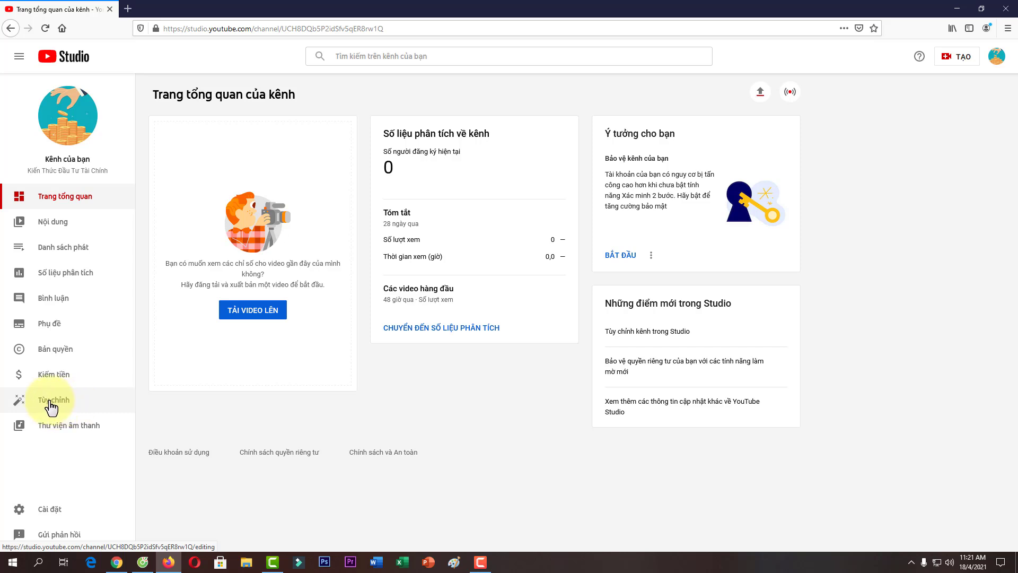
{"action": "left_click", "coordinate": [68, 401]}
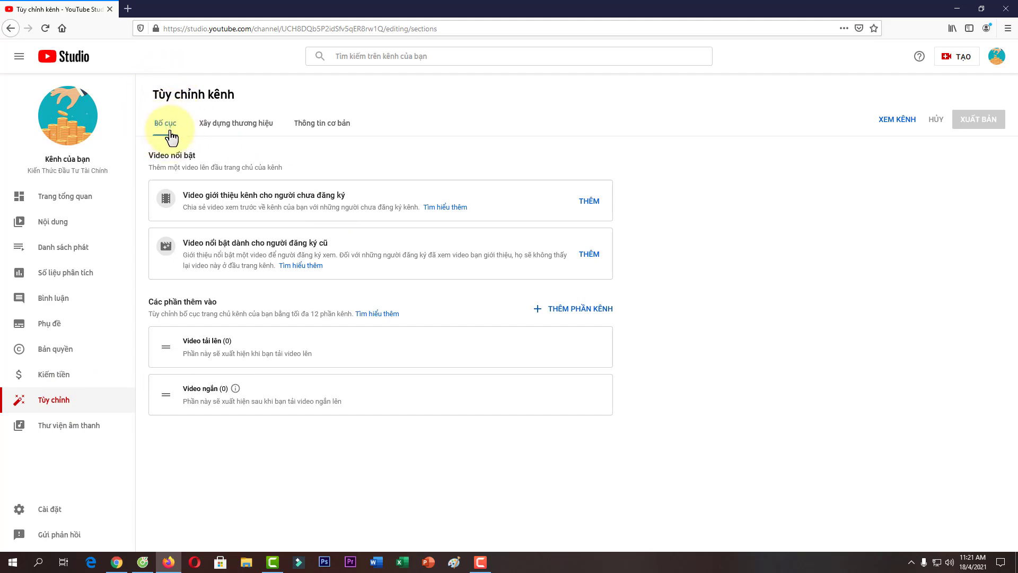
Step: Switch to Chrome and examine how the Kenh Kien Thuc channel homepage arranges its featured video, uploads and playlist sections
{"action": "left_click", "coordinate": [117, 563]}
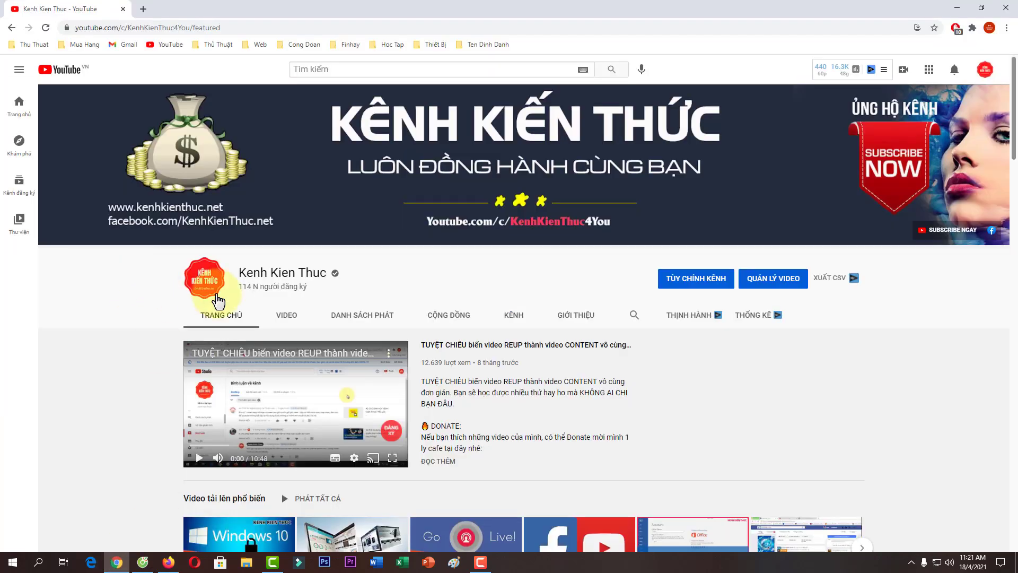
{"action": "scroll", "coordinate": [175, 309], "scroll_direction": "down", "scroll_amount": 2}
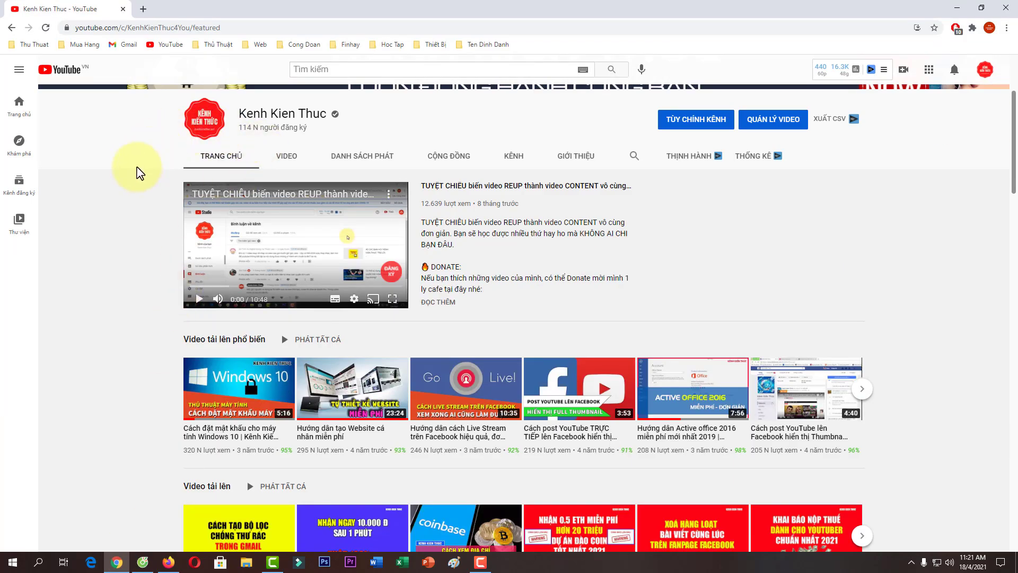
{"action": "scroll", "coordinate": [140, 143], "scroll_direction": "up", "scroll_amount": 3}
{"action": "scroll", "coordinate": [154, 218], "scroll_direction": "down", "scroll_amount": 2}
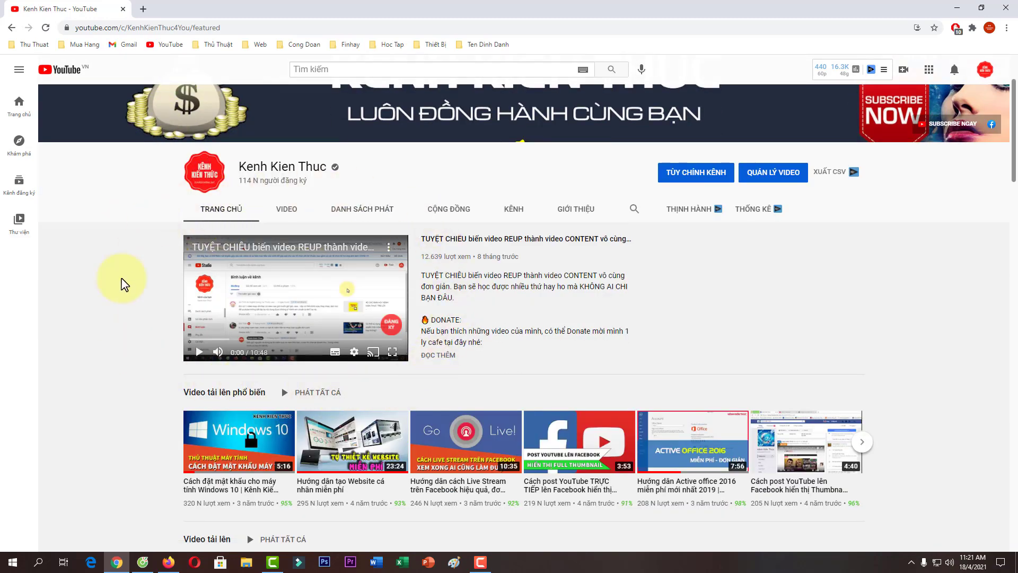
{"action": "scroll", "coordinate": [163, 333], "scroll_direction": "down", "scroll_amount": 3}
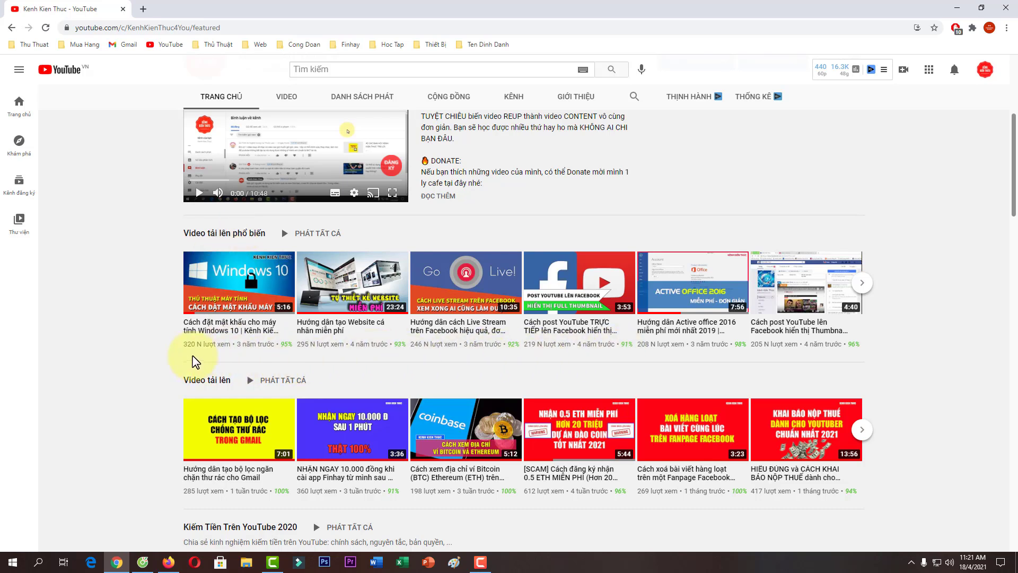
{"action": "scroll", "coordinate": [295, 339], "scroll_direction": "down", "scroll_amount": 2}
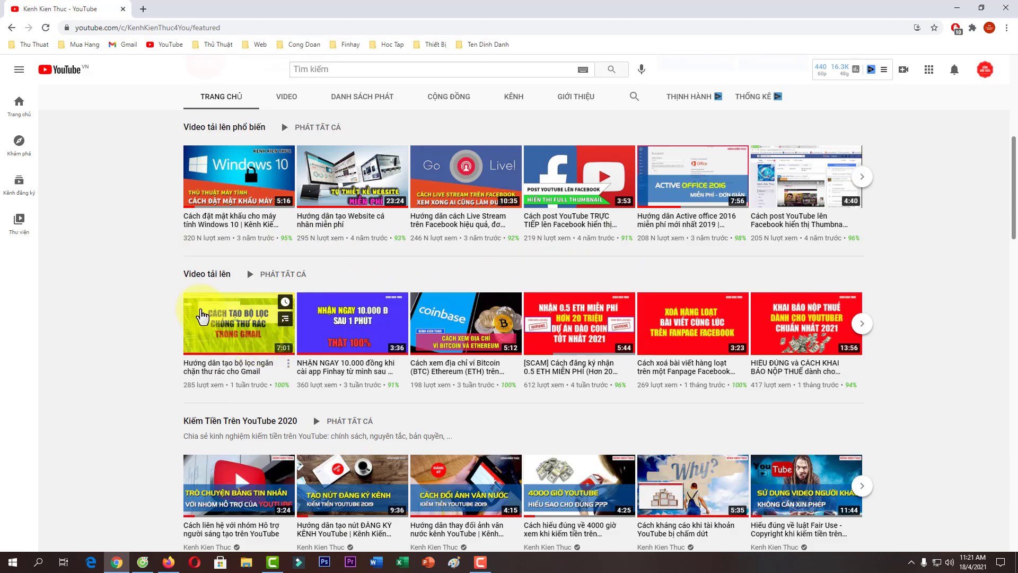
{"action": "scroll", "coordinate": [200, 297], "scroll_direction": "down", "scroll_amount": 3}
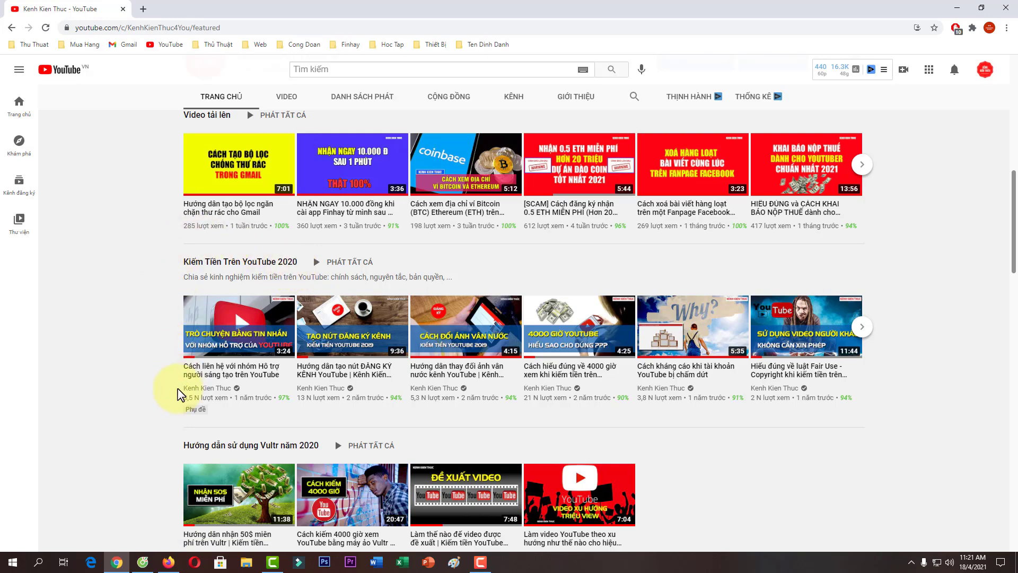
{"action": "scroll", "coordinate": [180, 392], "scroll_direction": "down", "scroll_amount": 4}
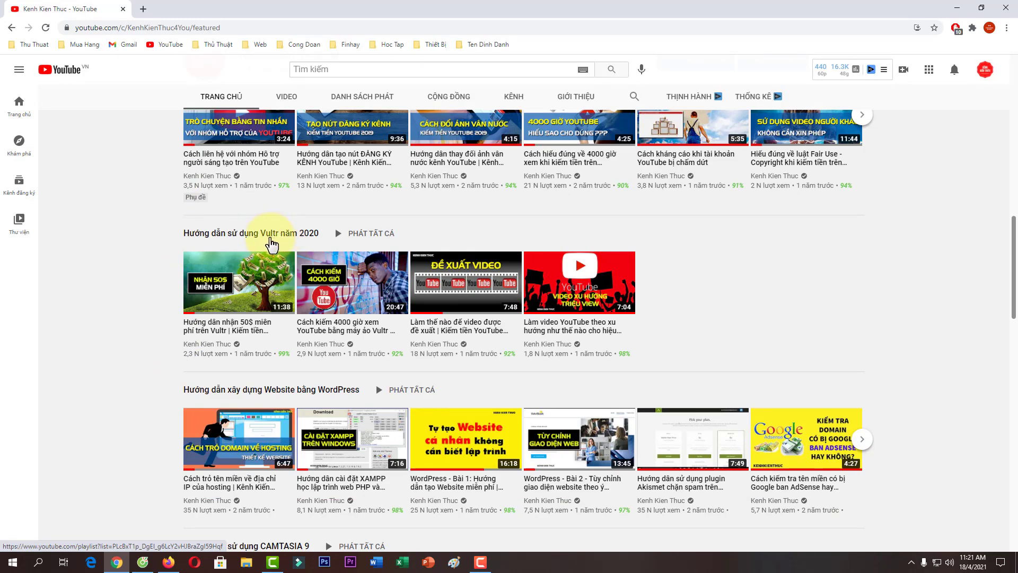
{"action": "scroll", "coordinate": [159, 297], "scroll_direction": "down", "scroll_amount": 2}
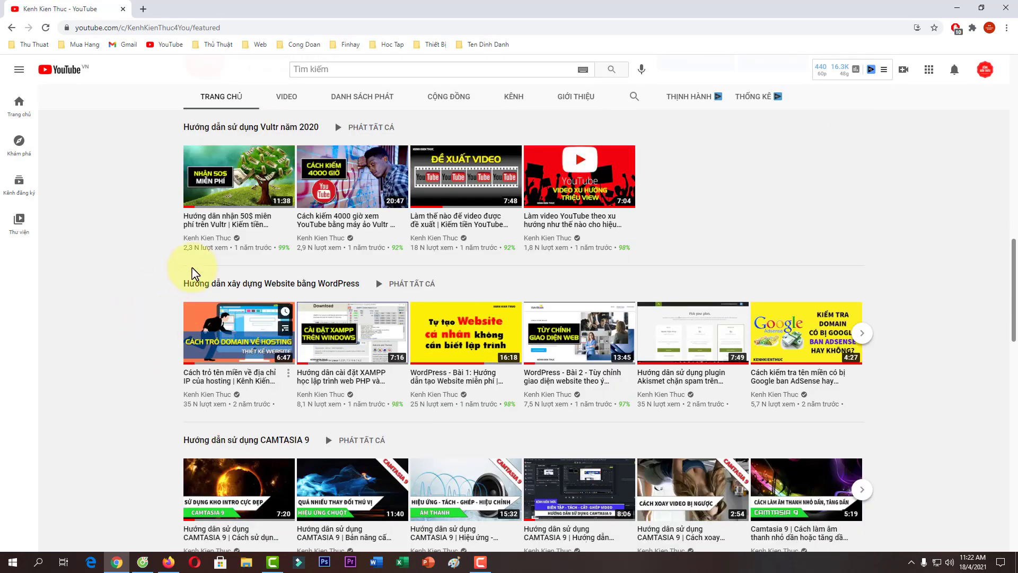
{"action": "scroll", "coordinate": [188, 391], "scroll_direction": "down", "scroll_amount": 3}
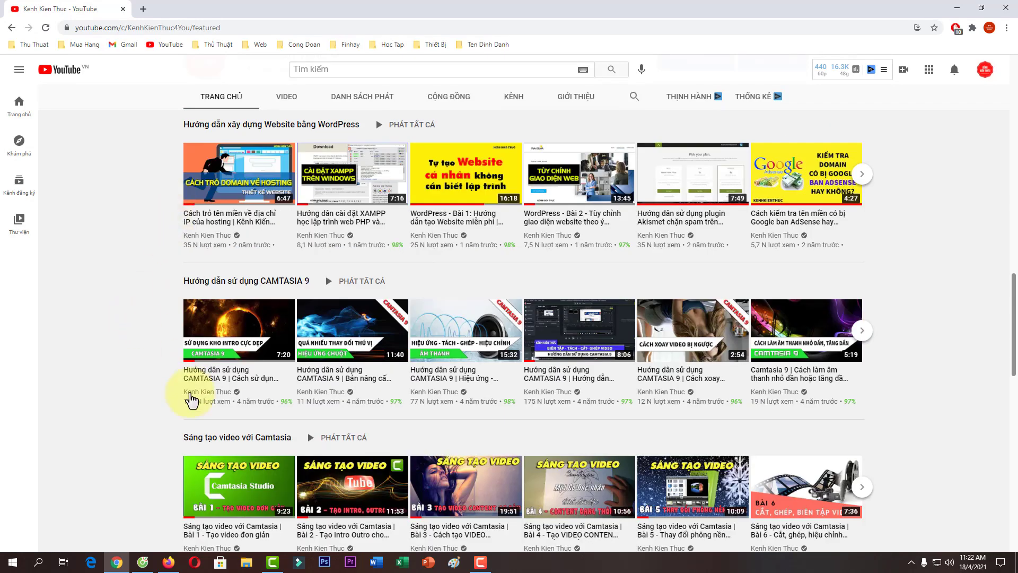
{"action": "scroll", "coordinate": [186, 319], "scroll_direction": "down", "scroll_amount": 1}
{"action": "scroll", "coordinate": [183, 313], "scroll_direction": "down", "scroll_amount": 2}
{"action": "scroll", "coordinate": [182, 323], "scroll_direction": "up", "scroll_amount": 2}
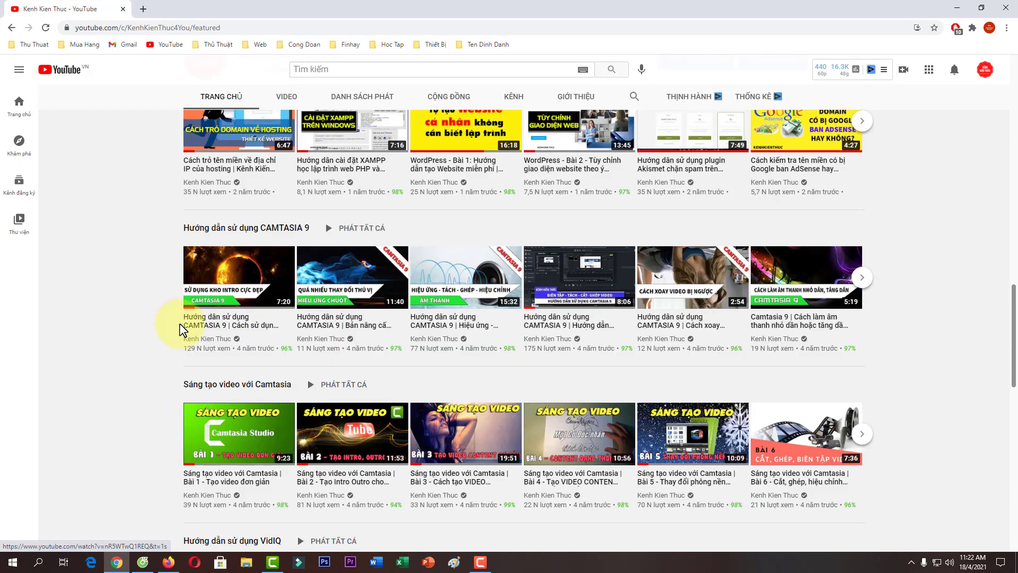
{"action": "scroll", "coordinate": [181, 334], "scroll_direction": "up", "scroll_amount": 13}
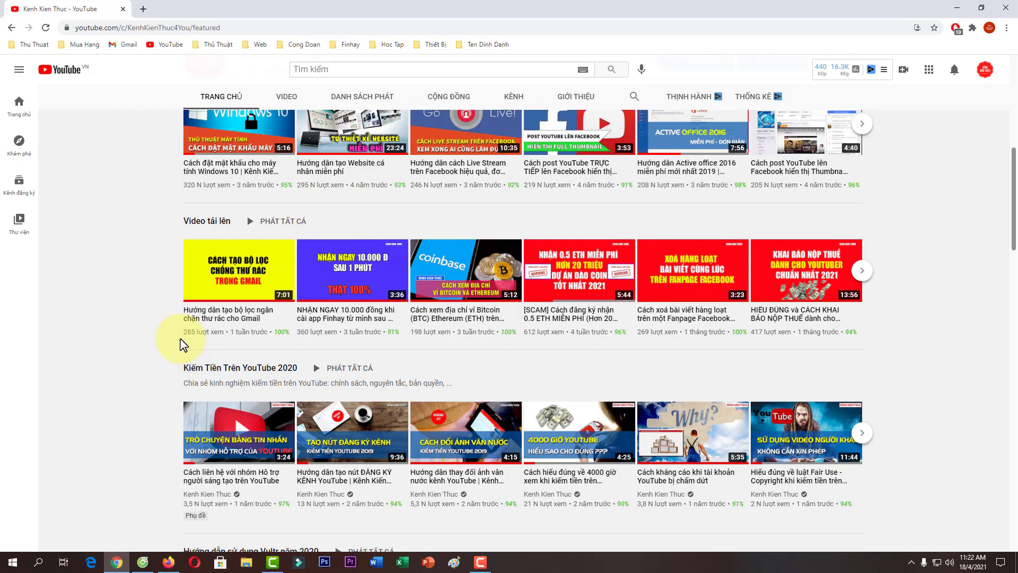
{"action": "scroll", "coordinate": [181, 344], "scroll_direction": "up", "scroll_amount": 6}
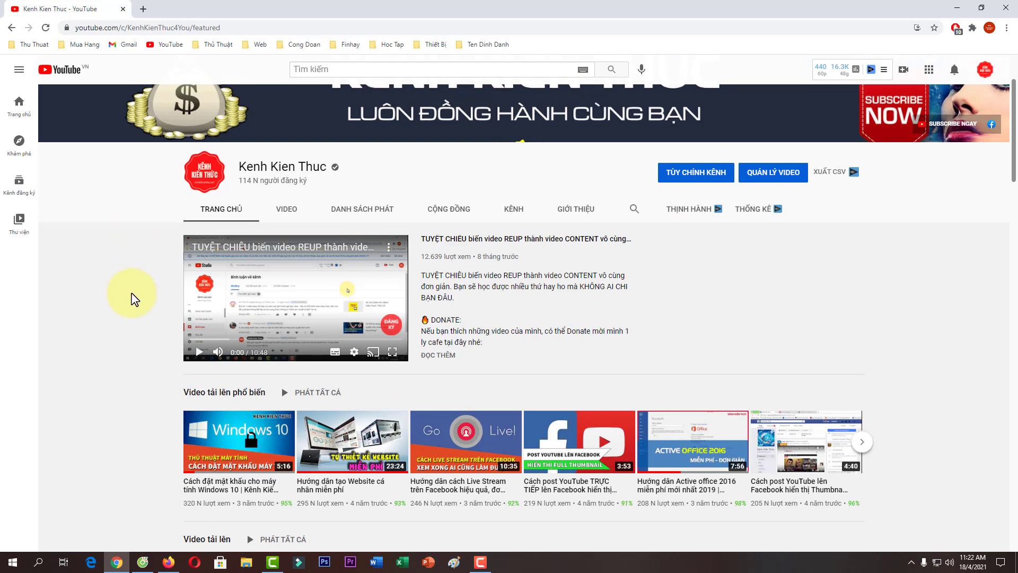
Step: Switch back to Firefox and view the Xây dựng thương hiệu settings of the channel customization page
{"action": "left_click", "coordinate": [168, 561]}
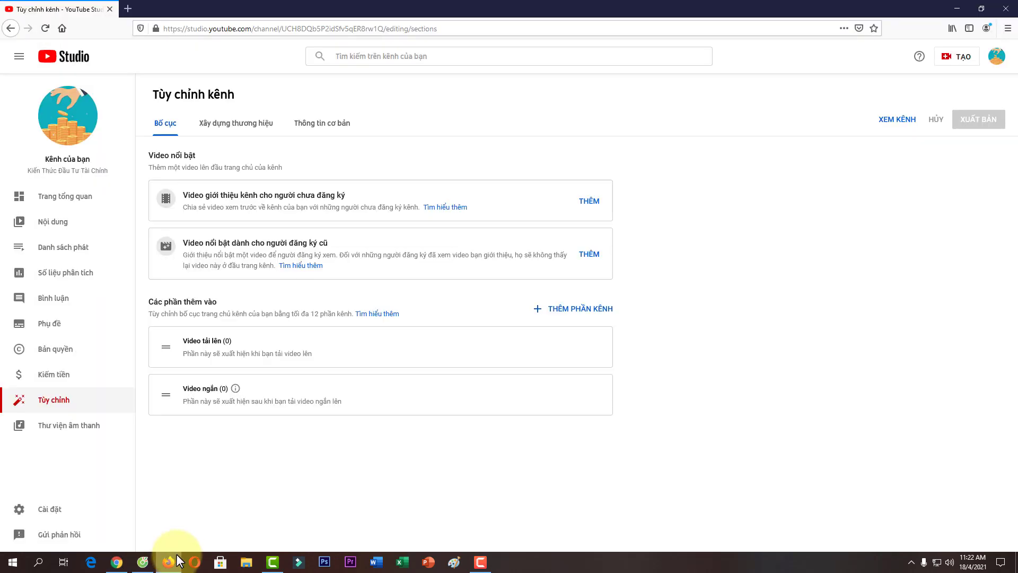
{"action": "left_click", "coordinate": [232, 132]}
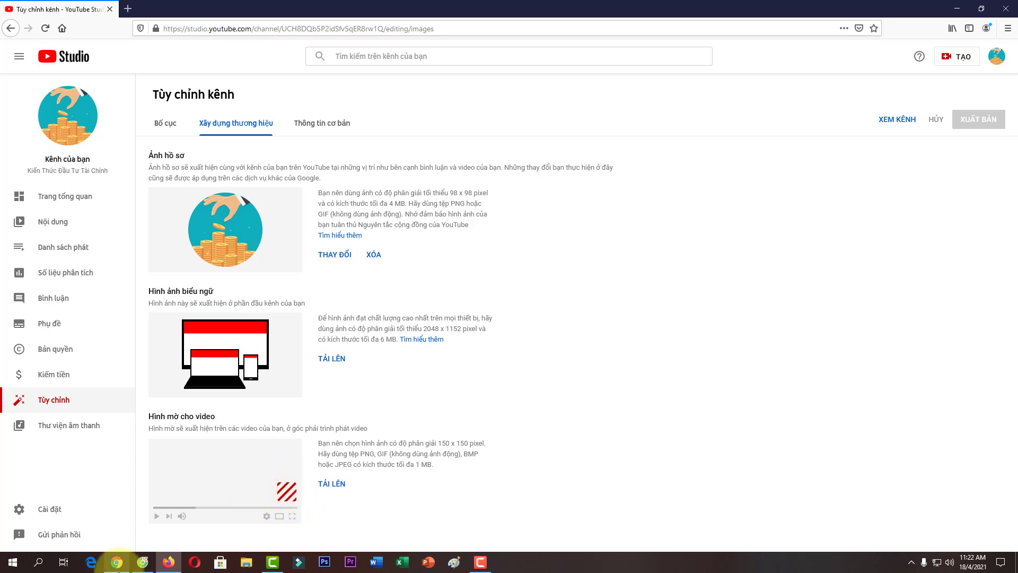
{"action": "mouse_move", "coordinate": [115, 561]}
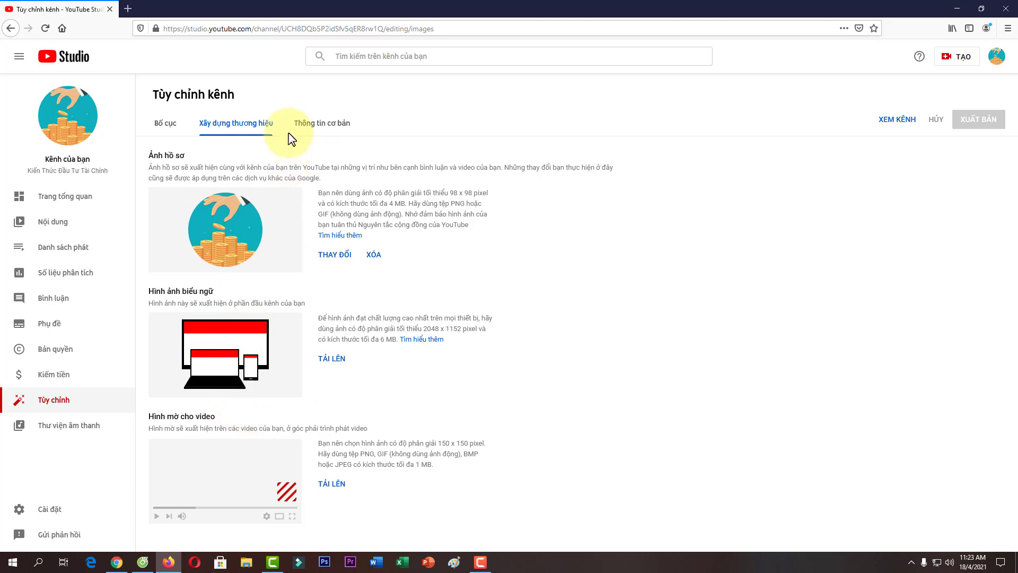
Step: Review the Thông tin cơ bản settings, covering the channel's name, description, URL, links and contact information
{"action": "left_click", "coordinate": [317, 126]}
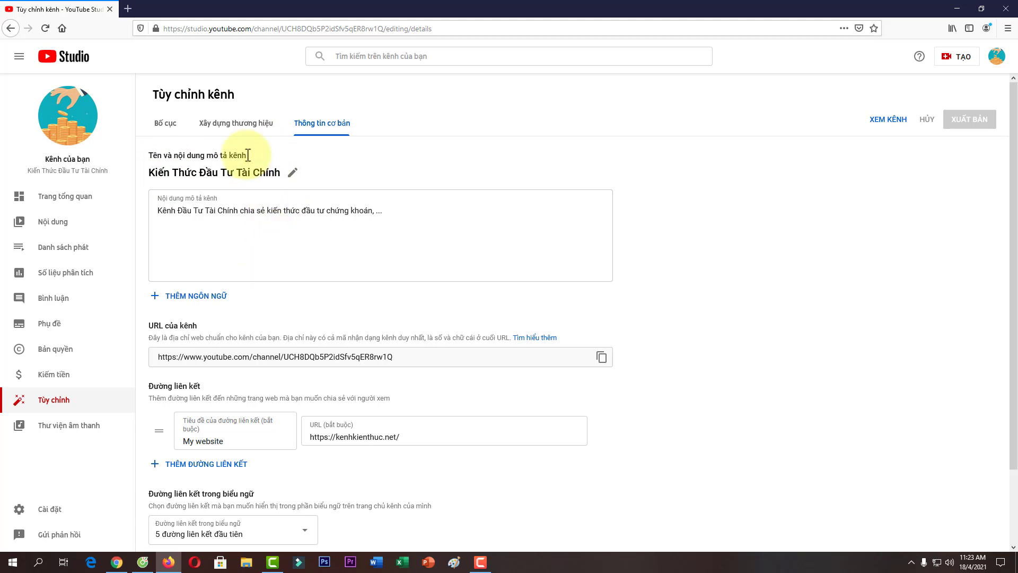
{"action": "scroll", "coordinate": [213, 252], "scroll_direction": "down", "scroll_amount": 1}
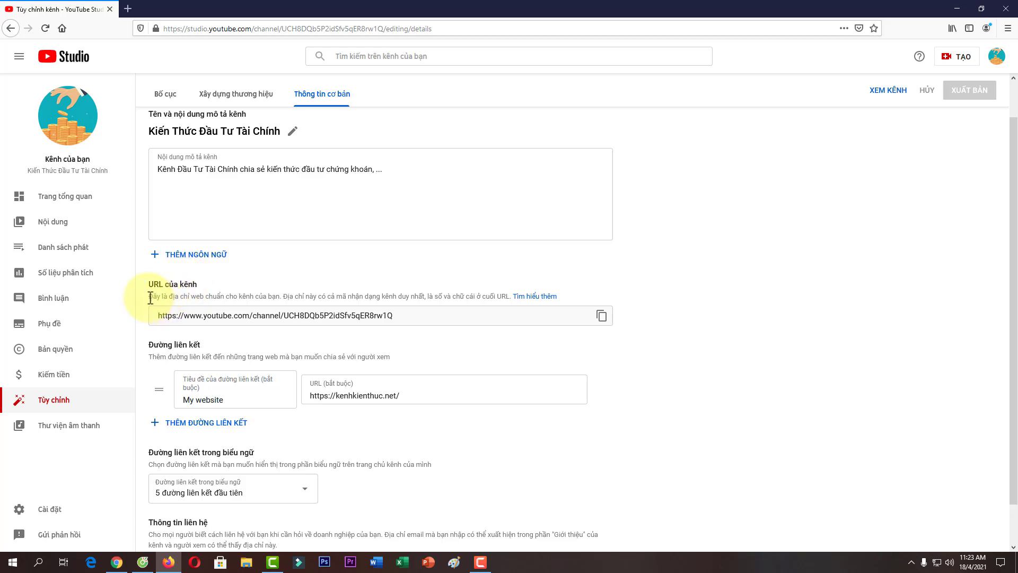
{"action": "left_click_drag", "start_coordinate": [150, 297], "coordinate": [494, 297]}
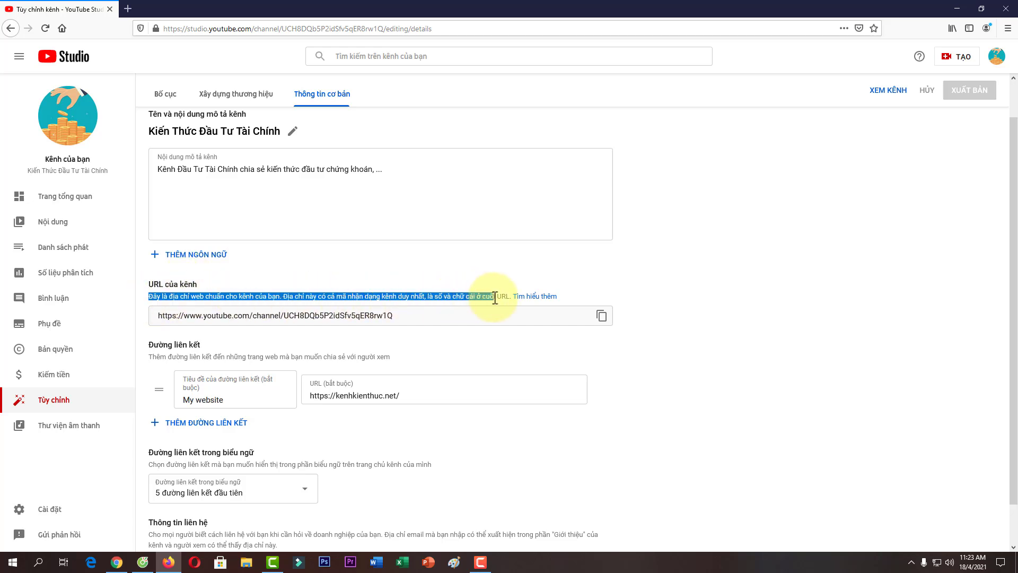
{"action": "left_click", "coordinate": [415, 296]}
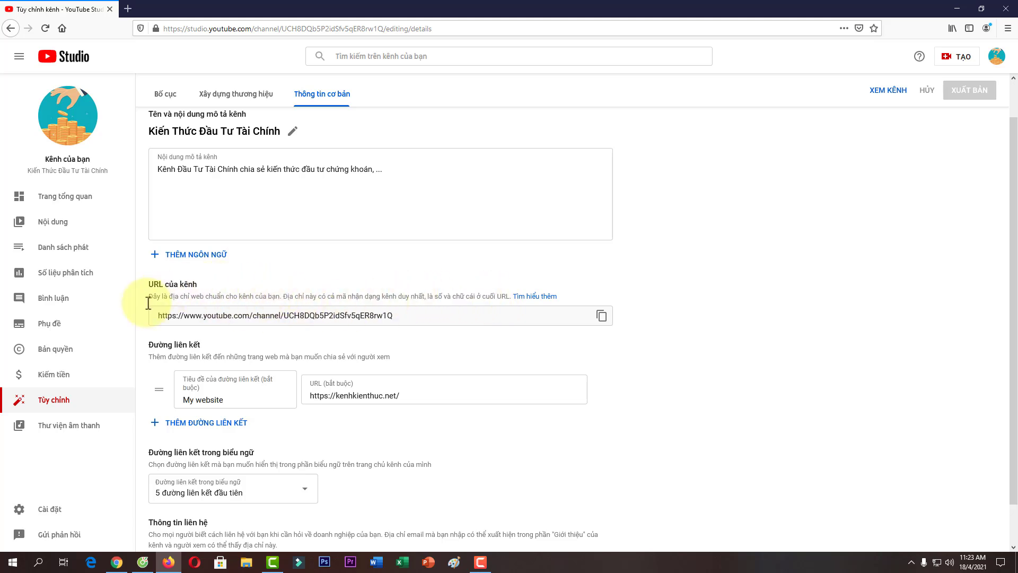
{"action": "scroll", "coordinate": [237, 300], "scroll_direction": "down", "scroll_amount": 1}
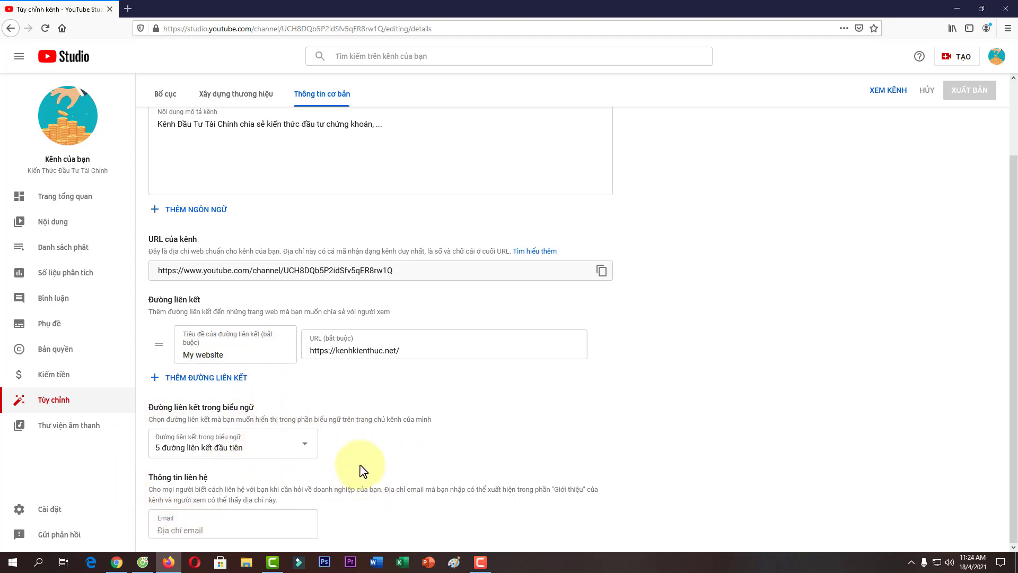
{"action": "scroll", "coordinate": [362, 470], "scroll_direction": "up", "scroll_amount": 2}
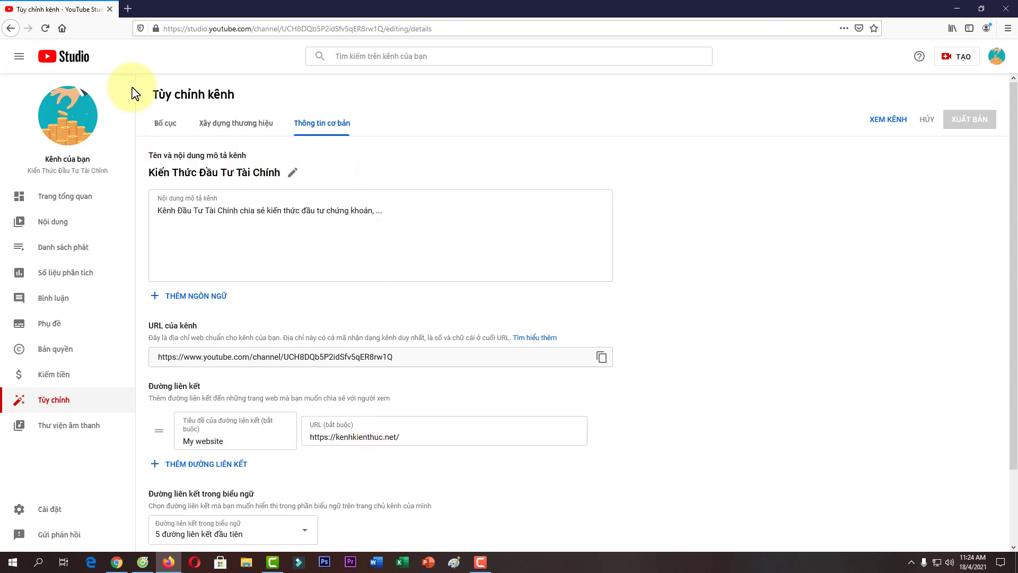
Step: Revisit the Bố cục settings and go on to the Xây dựng thương hiệu settings
{"action": "left_click", "coordinate": [165, 126]}
{"action": "left_click", "coordinate": [255, 126]}
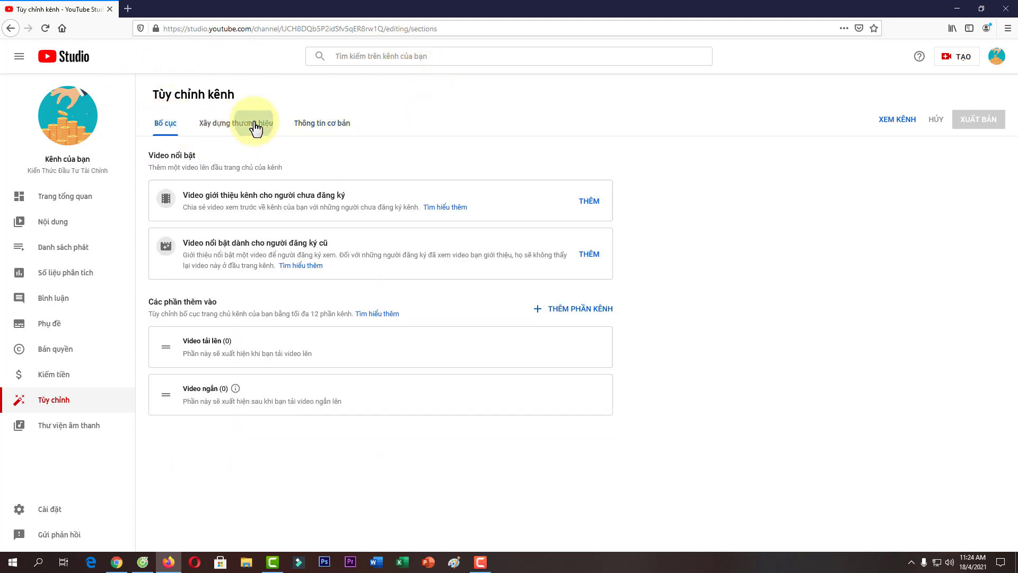
Step: Revisit the Bố cục settings, switch to Chrome and examine the section layout of the Kenh Kien Thuc channel homepage
{"action": "left_click", "coordinate": [311, 123]}
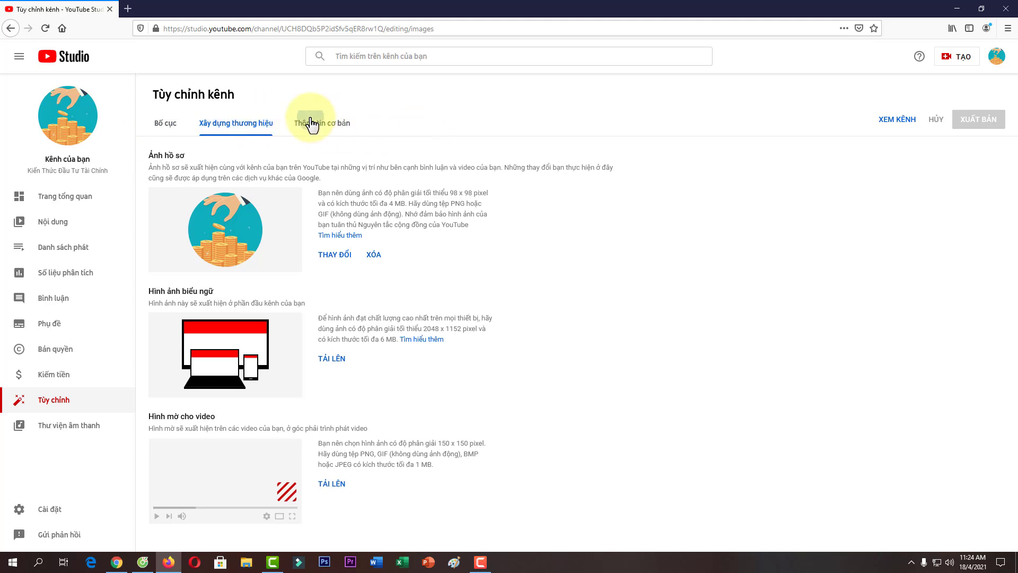
{"action": "left_click", "coordinate": [165, 127]}
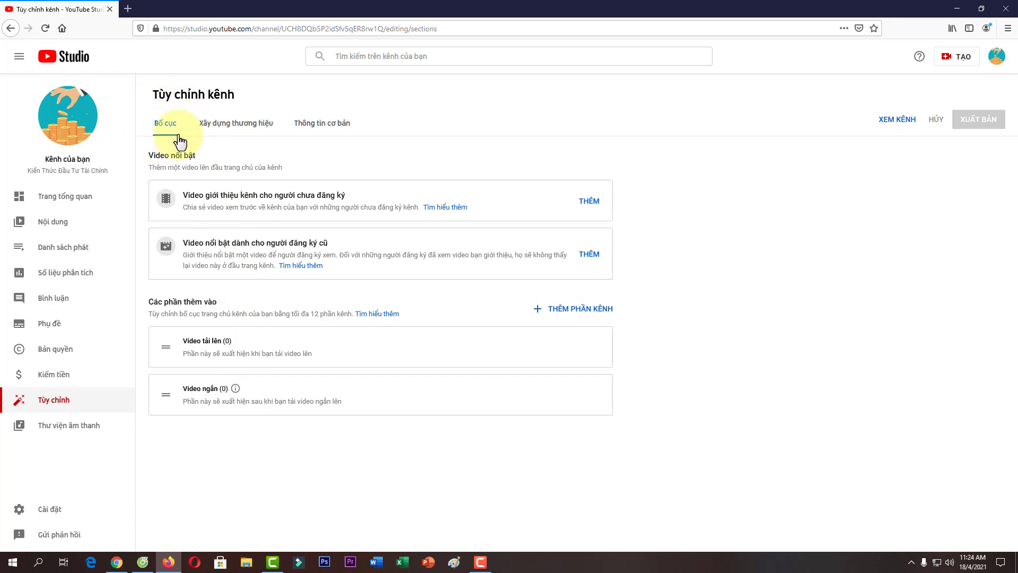
{"action": "left_click", "coordinate": [116, 561]}
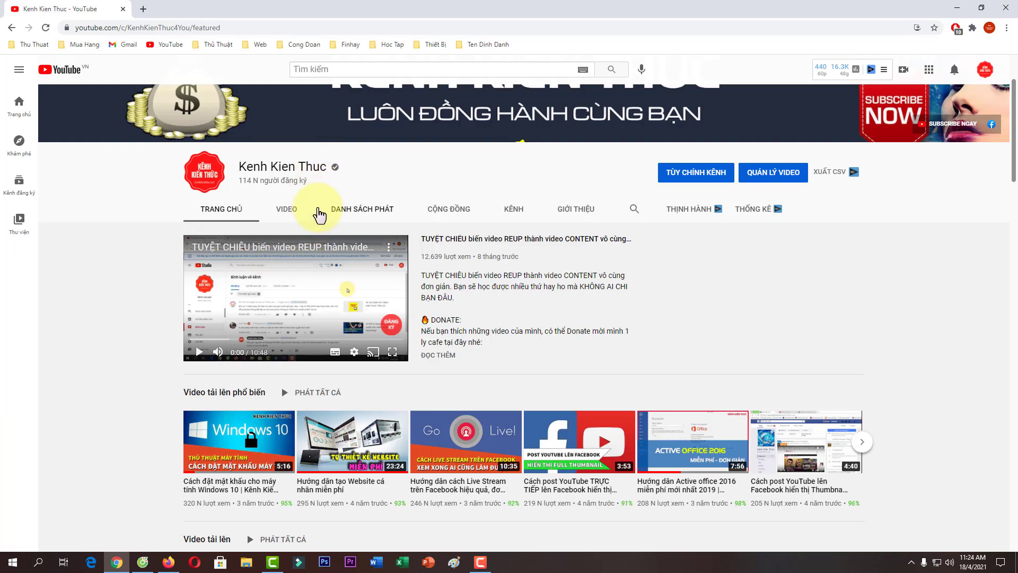
{"action": "scroll", "coordinate": [454, 318], "scroll_direction": "down", "scroll_amount": 2}
{"action": "scroll", "coordinate": [424, 313], "scroll_direction": "up", "scroll_amount": 3}
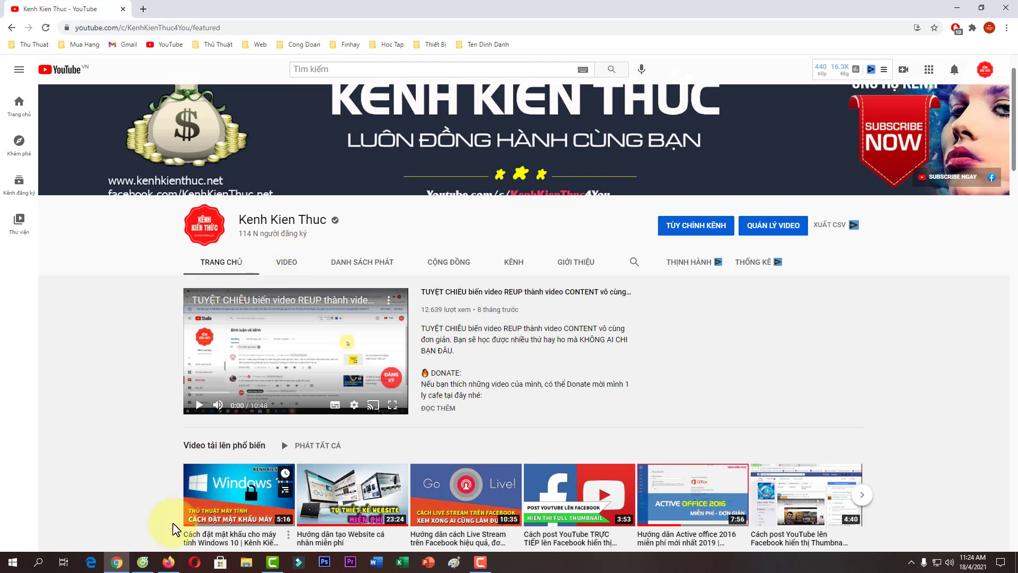
Step: Switch back to Firefox and review the profile picture and banner image options in the Xây dựng thương hiệu settings
{"action": "left_click", "coordinate": [168, 562]}
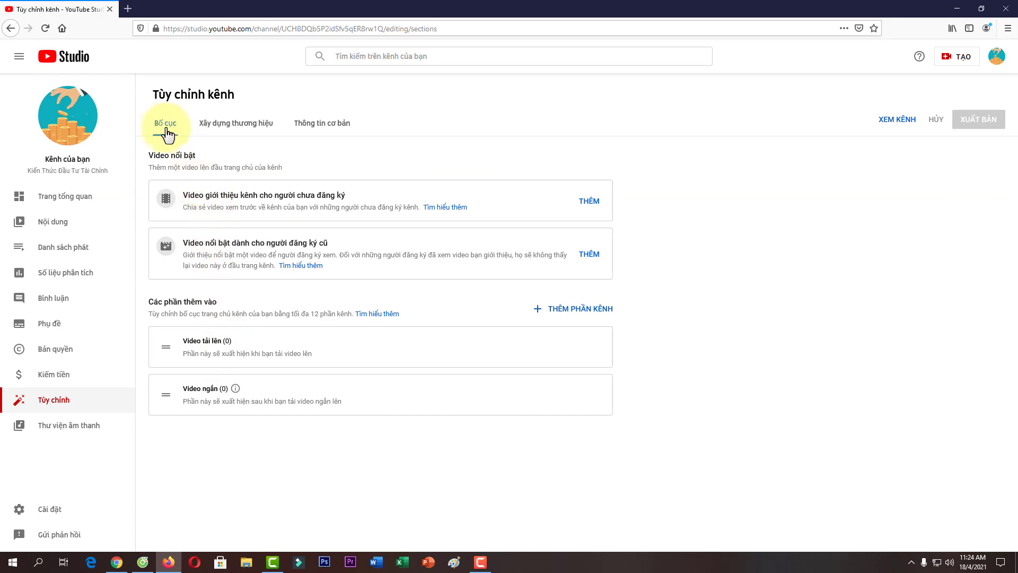
{"action": "left_click", "coordinate": [225, 133]}
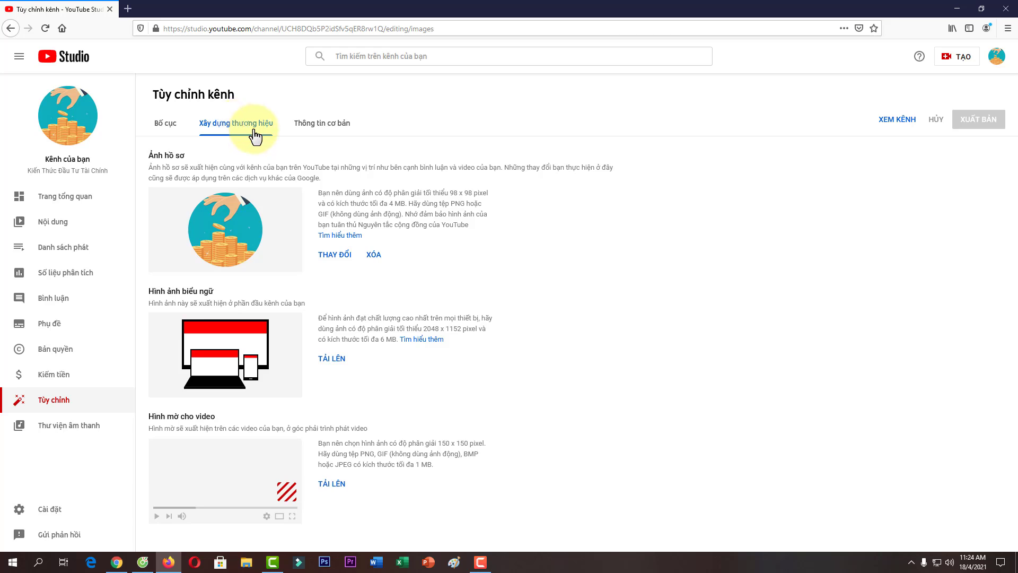
{"action": "left_click", "coordinate": [234, 220]}
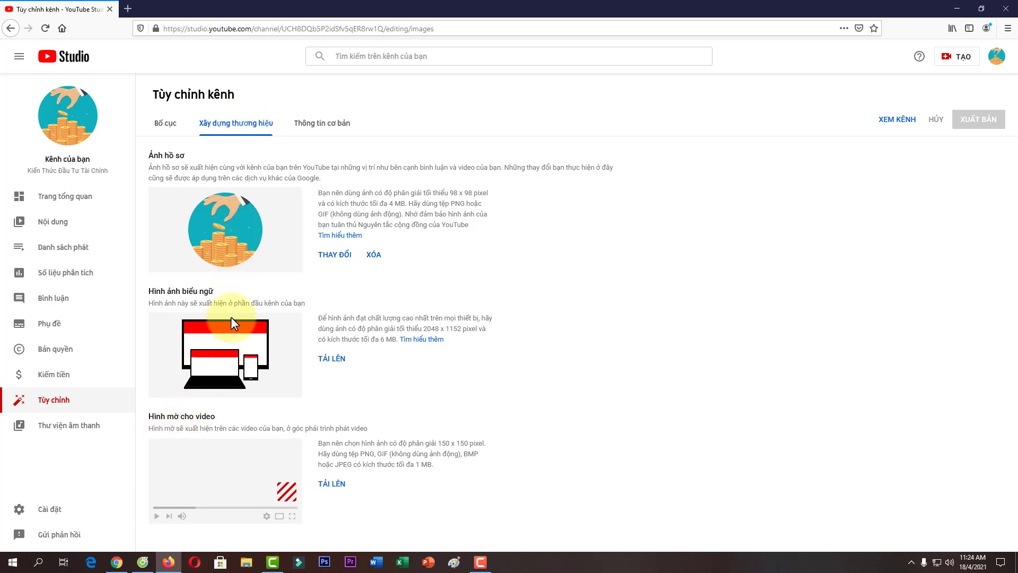
{"action": "left_click", "coordinate": [144, 563]}
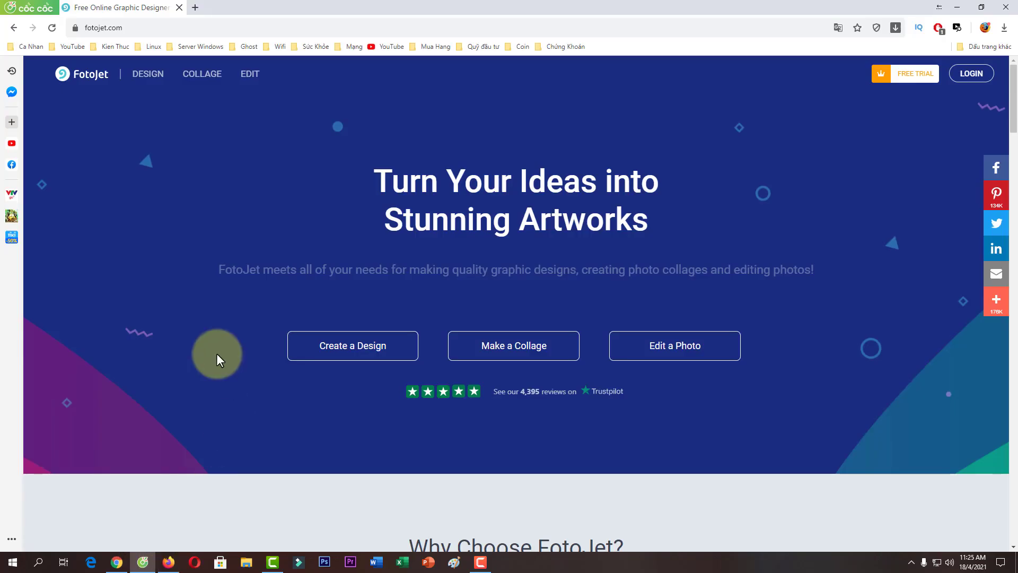
{"action": "left_click", "coordinate": [128, 27]}
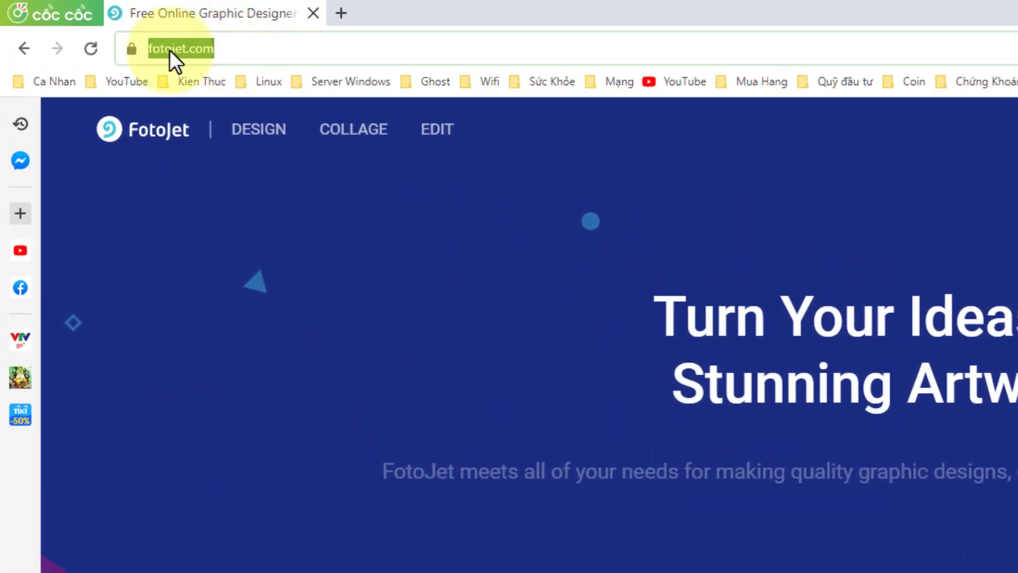
{"action": "left_click", "coordinate": [228, 49]}
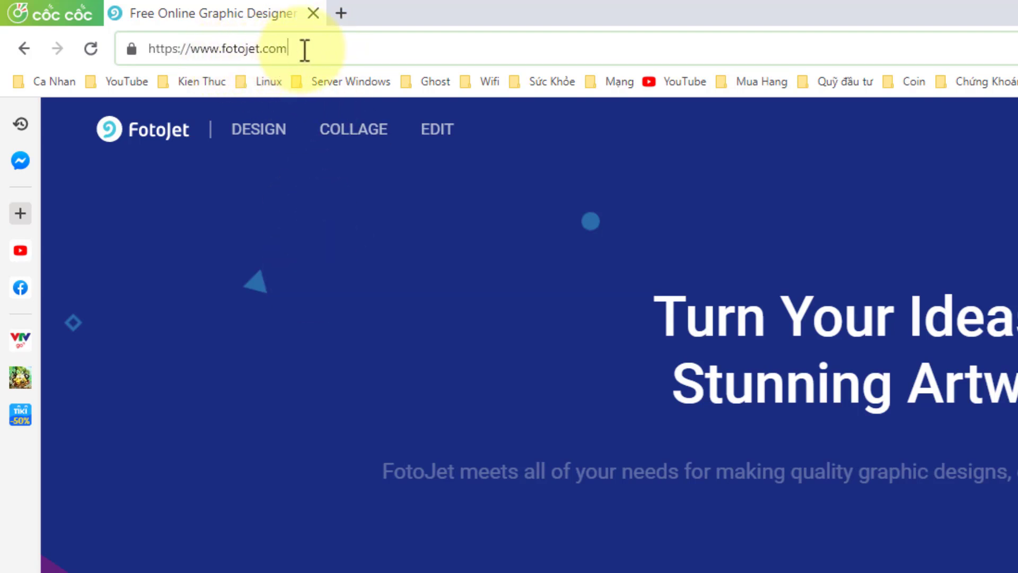
{"action": "left_click_drag", "start_coordinate": [305, 50], "coordinate": [150, 50]}
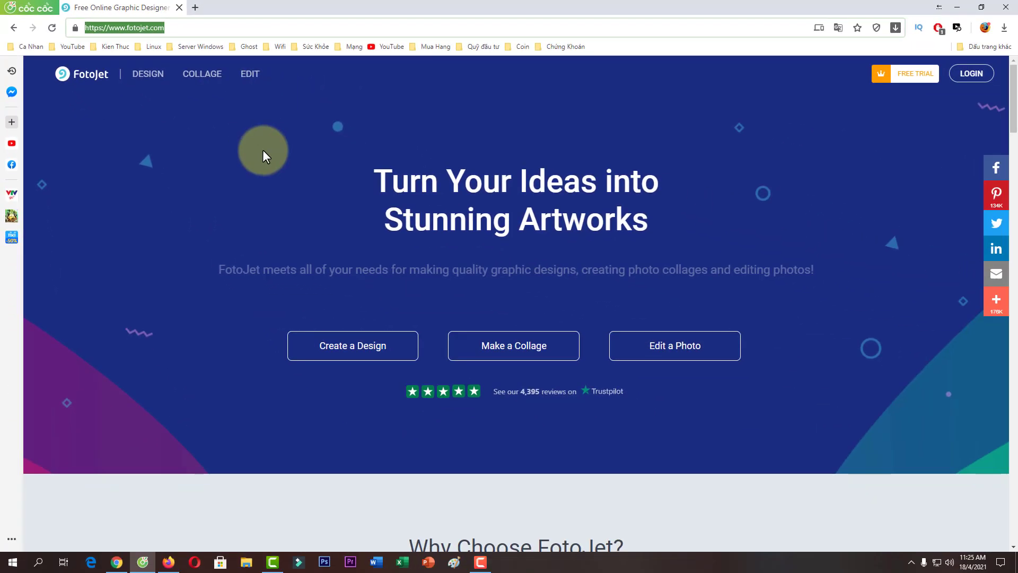
{"action": "left_click", "coordinate": [219, 195]}
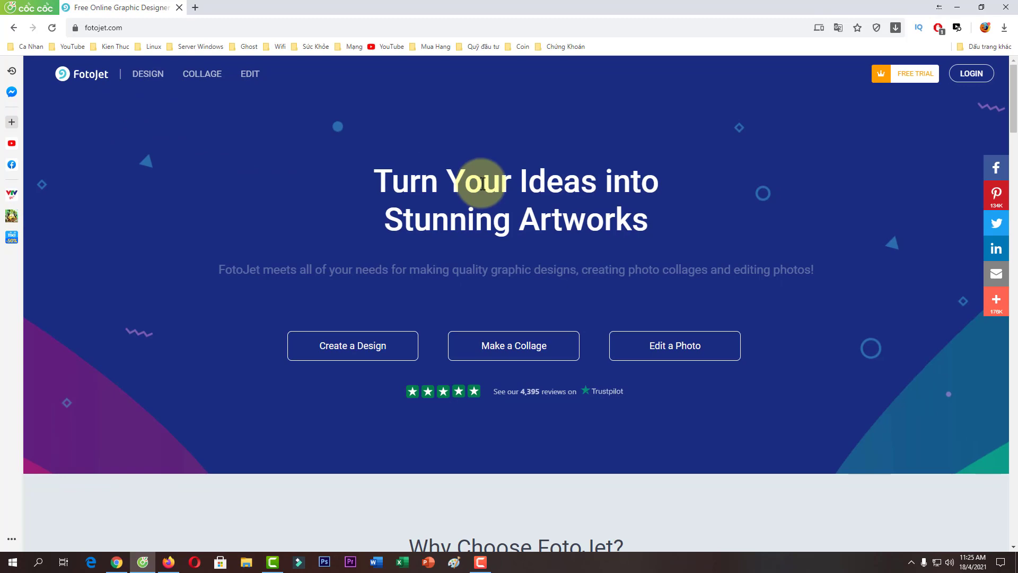
Step: Look over the FotoJet homepage and open its login form
{"action": "scroll", "coordinate": [513, 185], "scroll_direction": "down", "scroll_amount": 4}
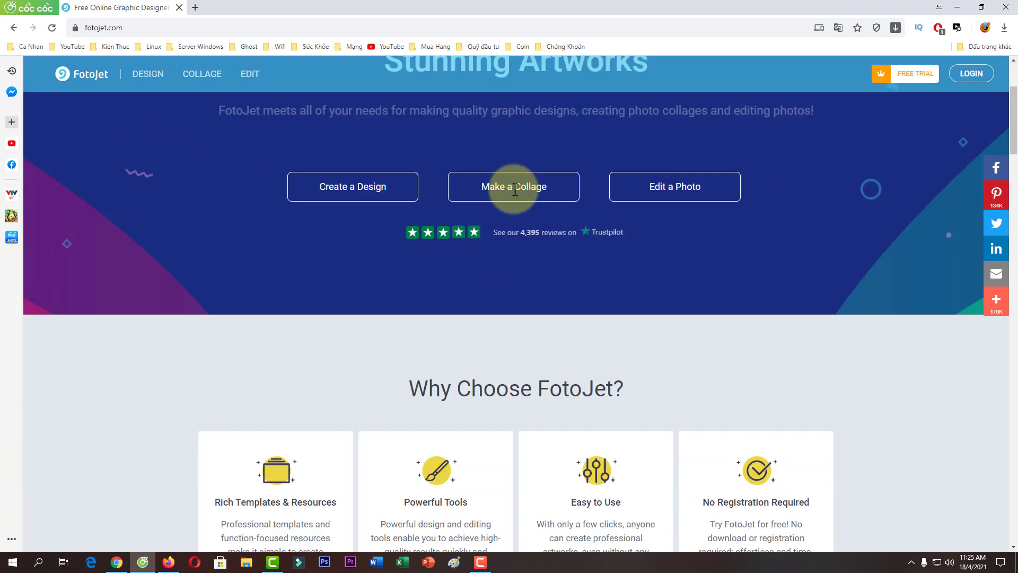
{"action": "scroll", "coordinate": [555, 272], "scroll_direction": "up", "scroll_amount": 4}
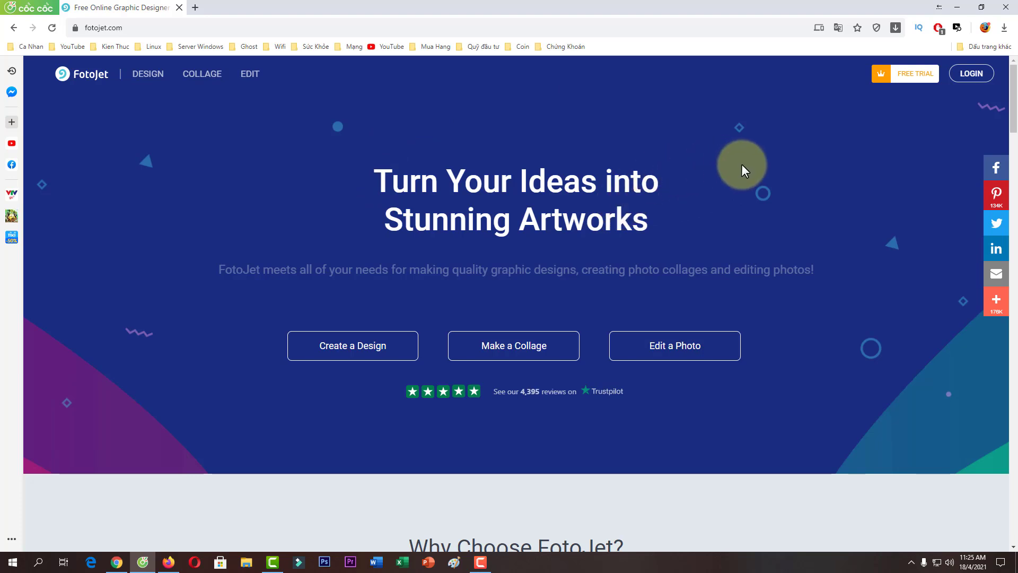
{"action": "left_click", "coordinate": [975, 78]}
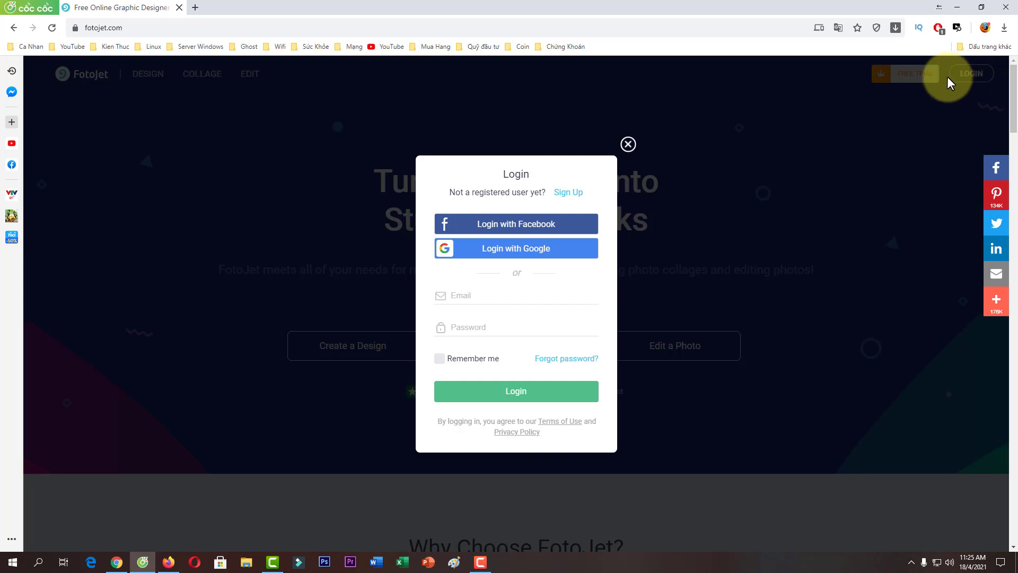